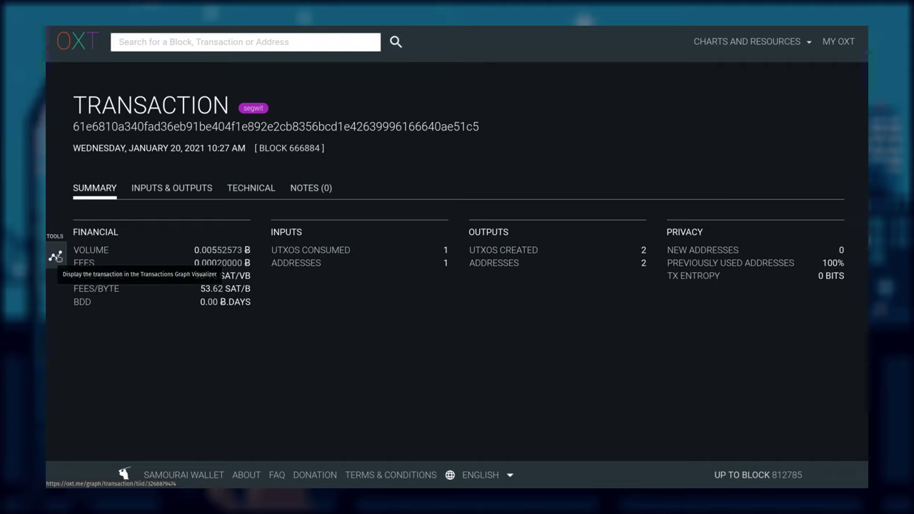
Graph the block 666884 transaction and show its 0.00572573 BTC input and 0.00102100/0.00450473 BTC outputs.
click(55, 256)
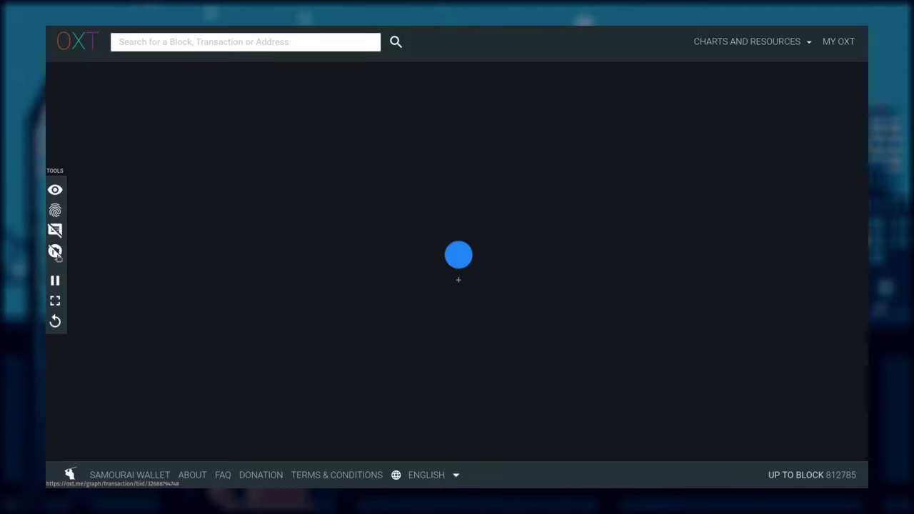
mouse_move(453, 261)
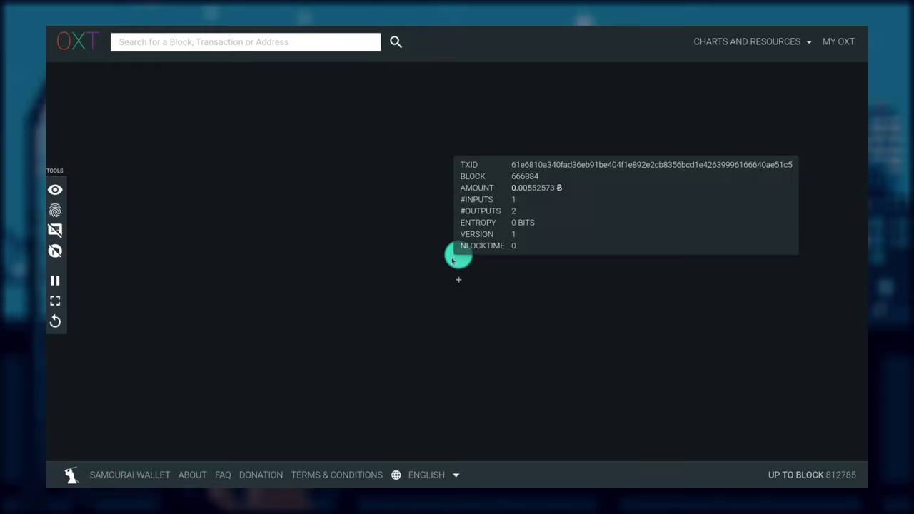
click(55, 189)
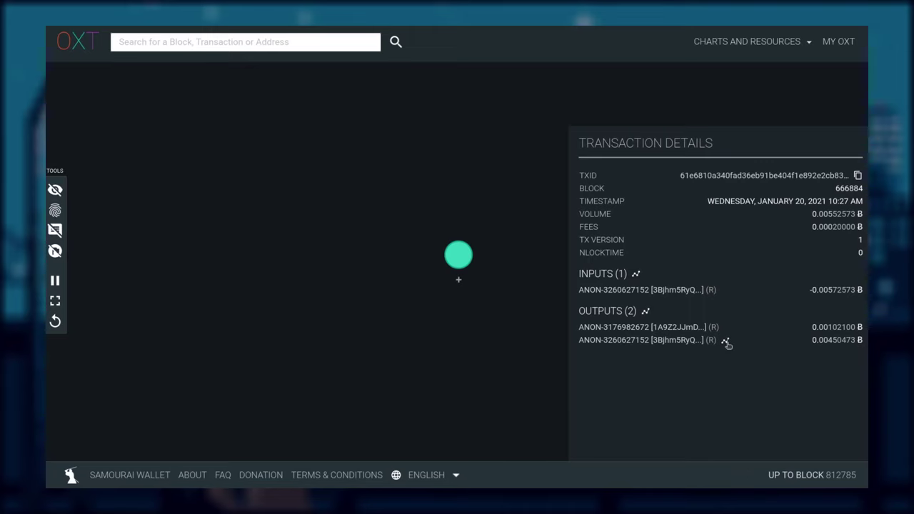
Follow the change output through successive block 666885 transactions, reaching the 0.00189373 BTC split into 0.00120700/0.00048673.
click(726, 342)
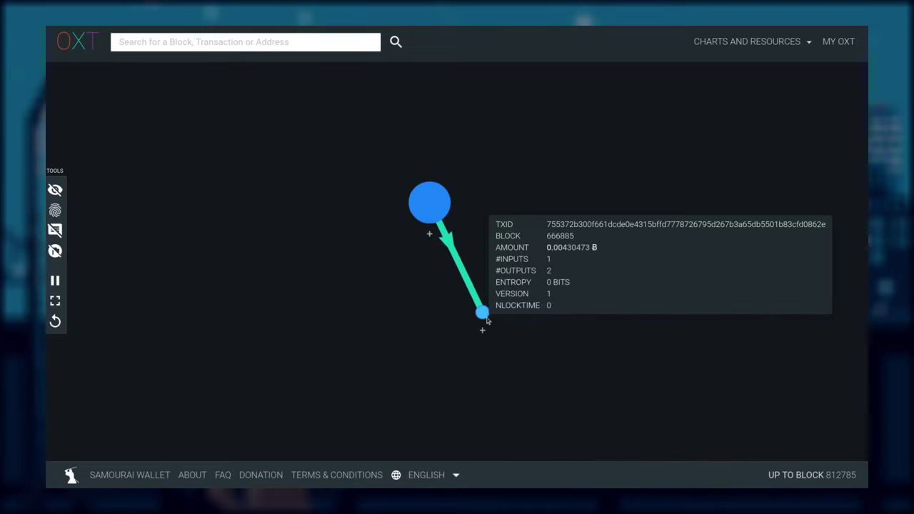
click(483, 314)
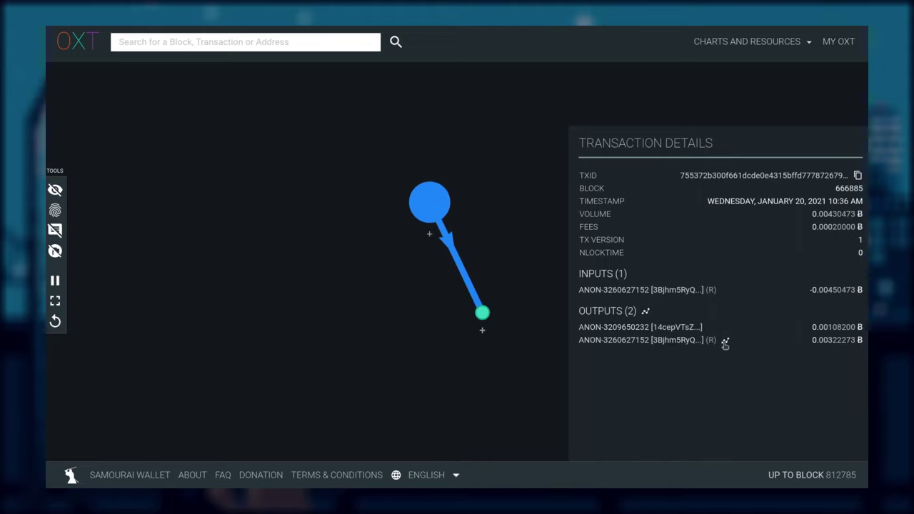
click(724, 343)
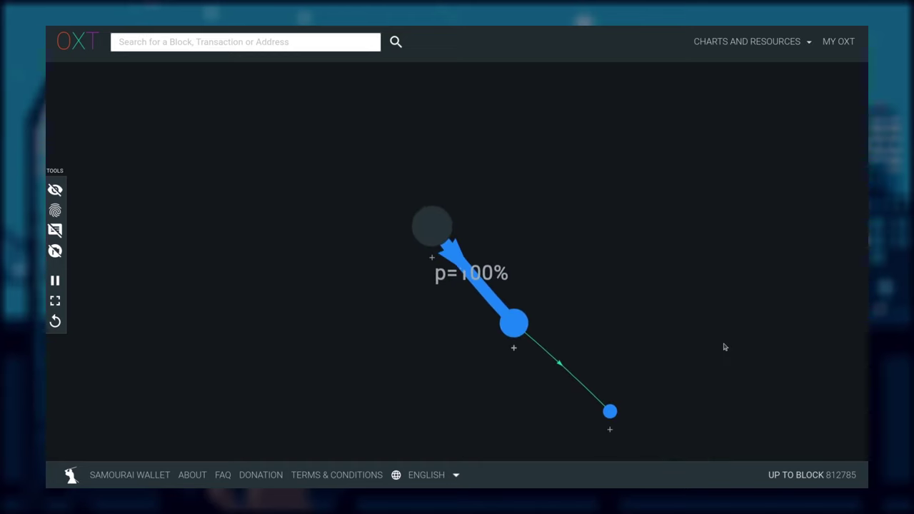
click(610, 411)
drag(528, 426, 352, 363)
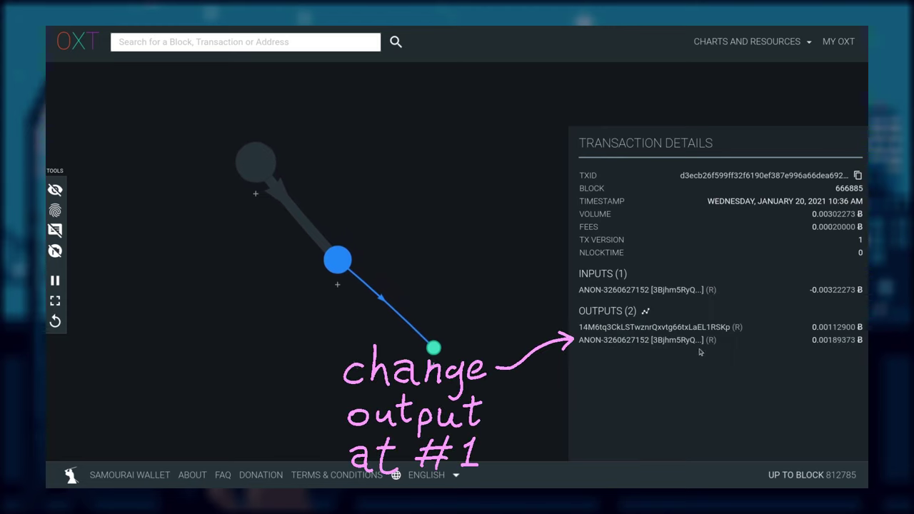
click(727, 342)
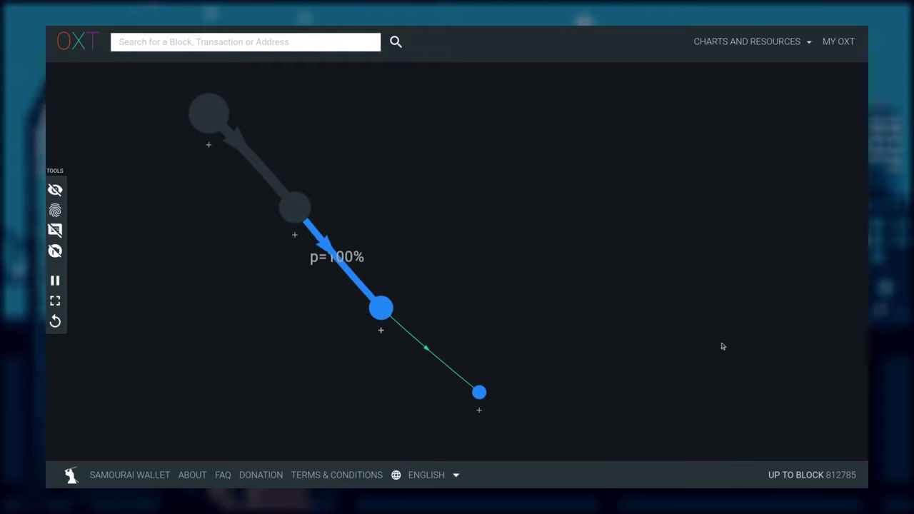
click(478, 392)
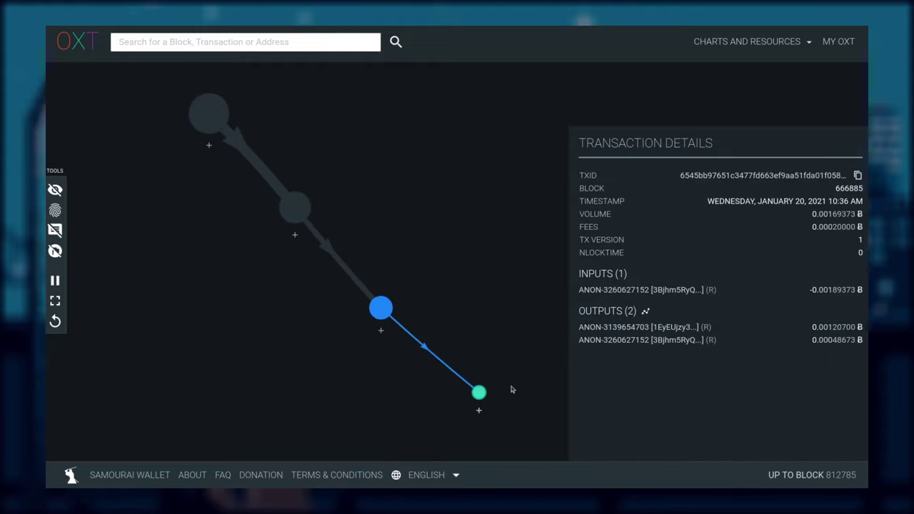
drag(520, 398, 467, 333)
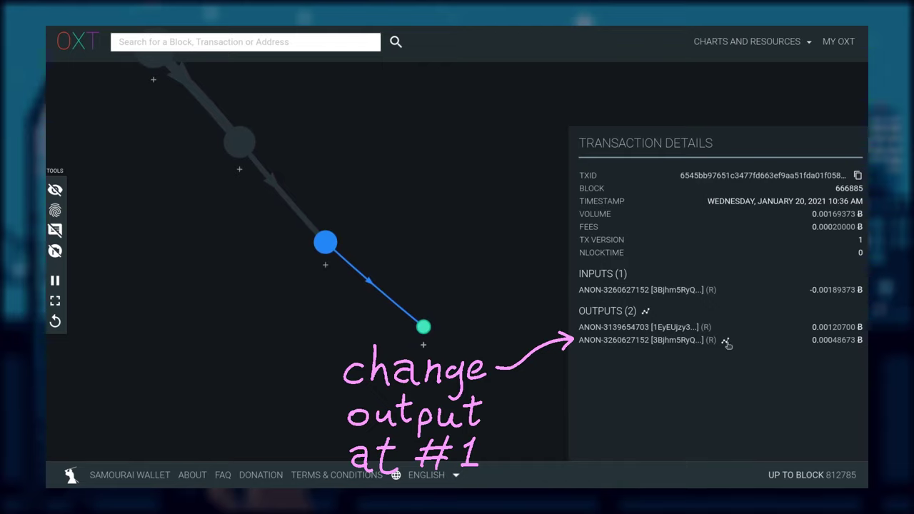
click(724, 341)
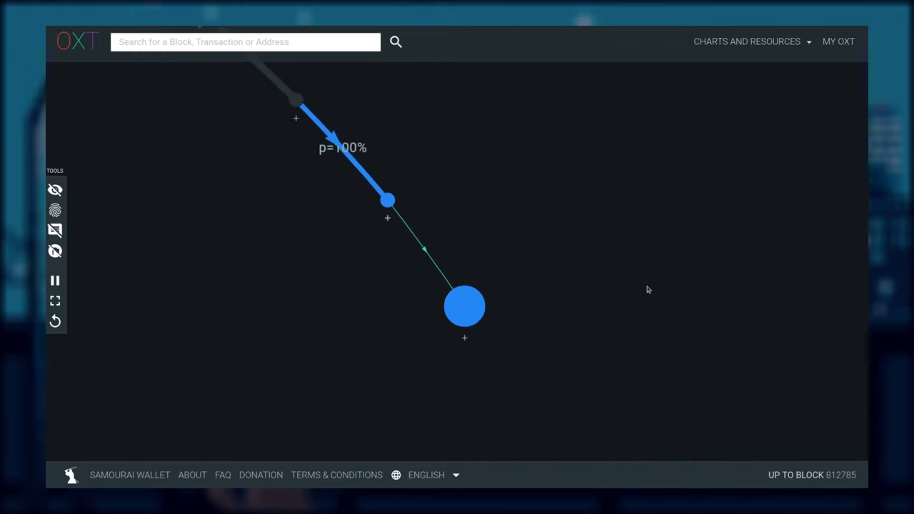
Show details of the transaction merging 0.00048673 and 0.05959590 BTC inputs that pays 0.00131100 BTC to BITX.CO.
click(486, 309)
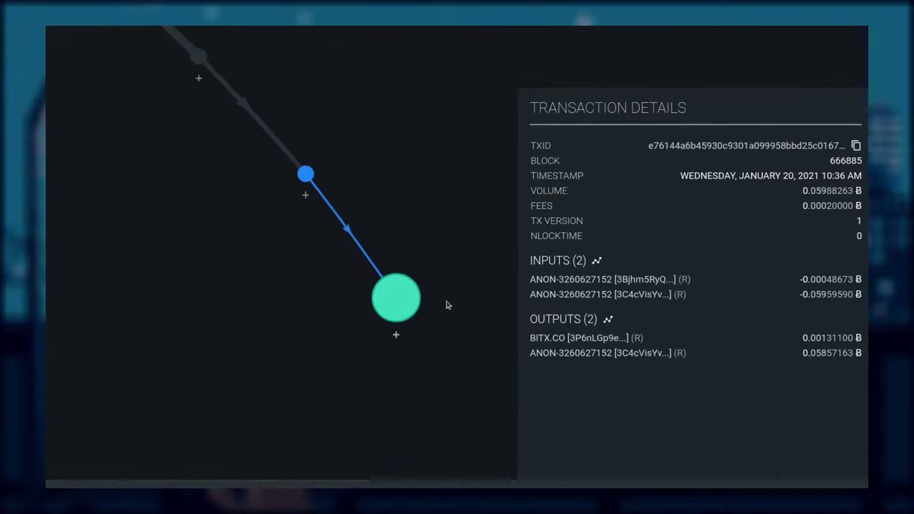
Extend the chain by two block 666885 transactions, including the 0.05704163 BTC split, and open the top transaction's details.
click(723, 357)
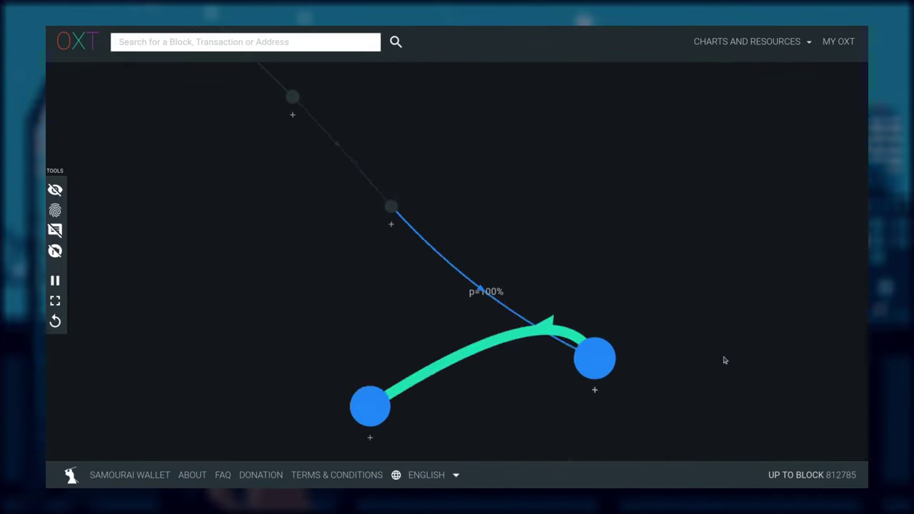
click(536, 414)
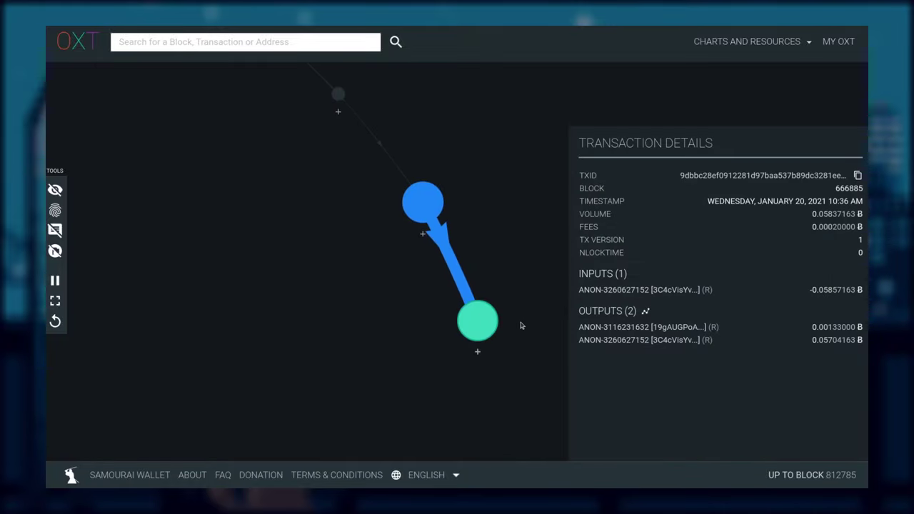
click(720, 340)
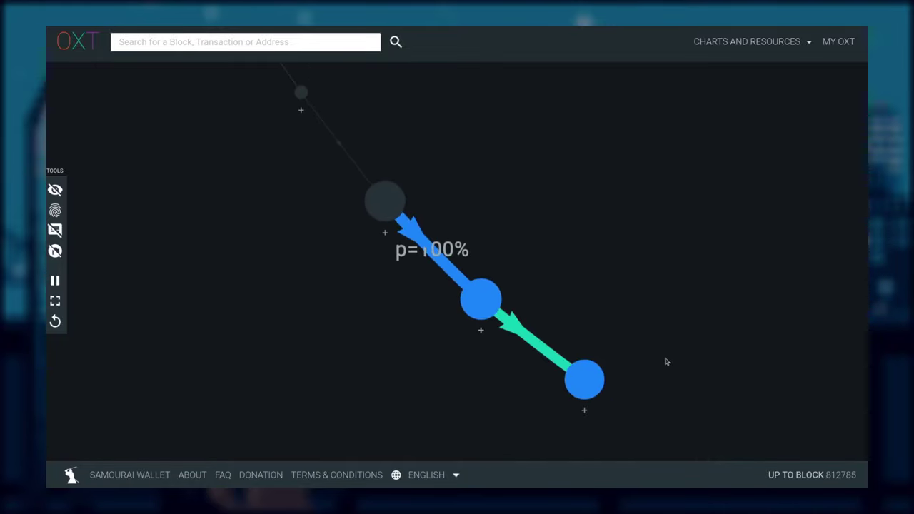
click(598, 379)
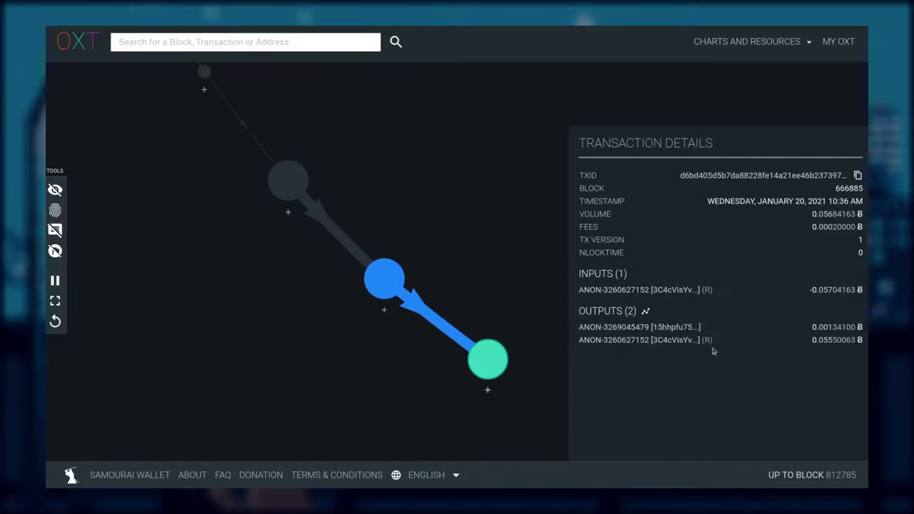
click(718, 341)
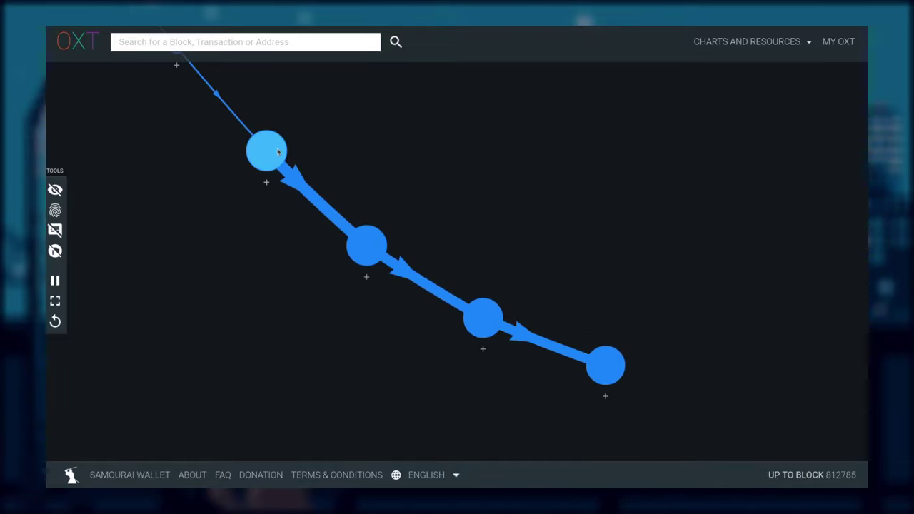
click(277, 151)
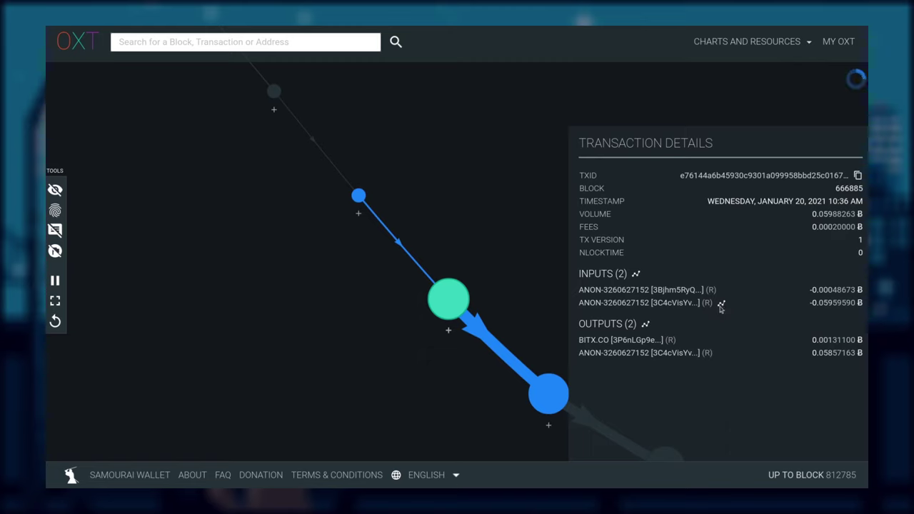
Trace the input back through three earlier block 666885 transactions, reaching the 0.06361990 BTC payment to PAXFUL.
click(720, 306)
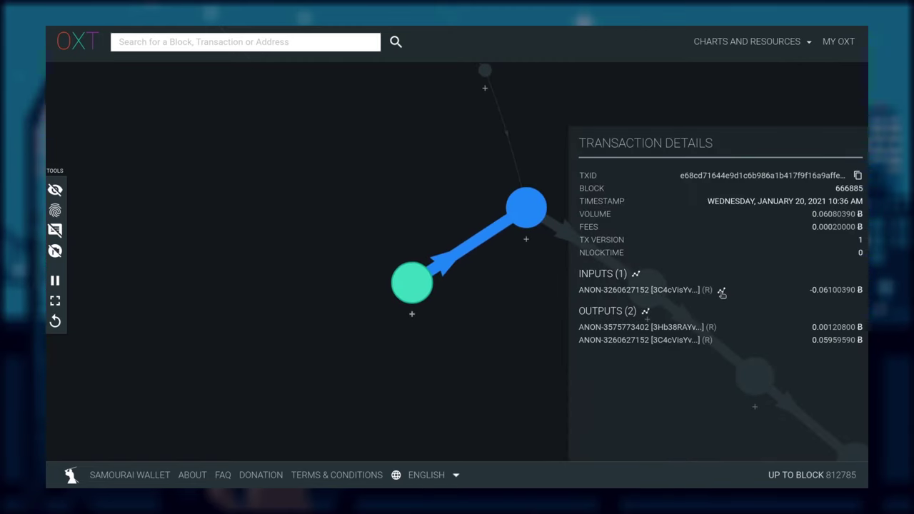
click(721, 292)
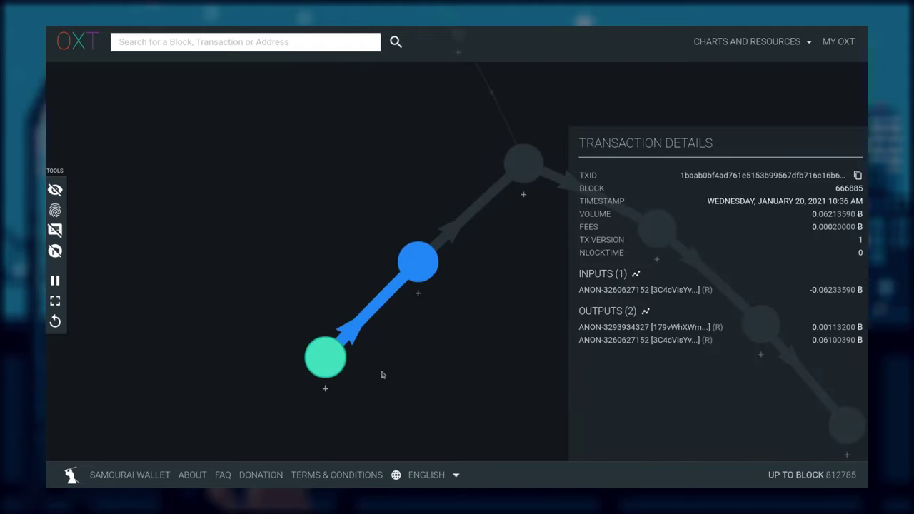
click(722, 292)
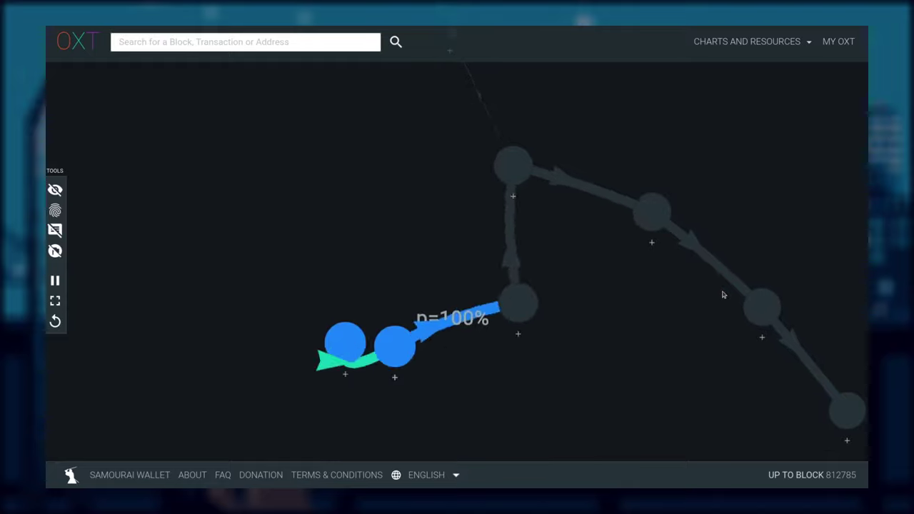
click(209, 423)
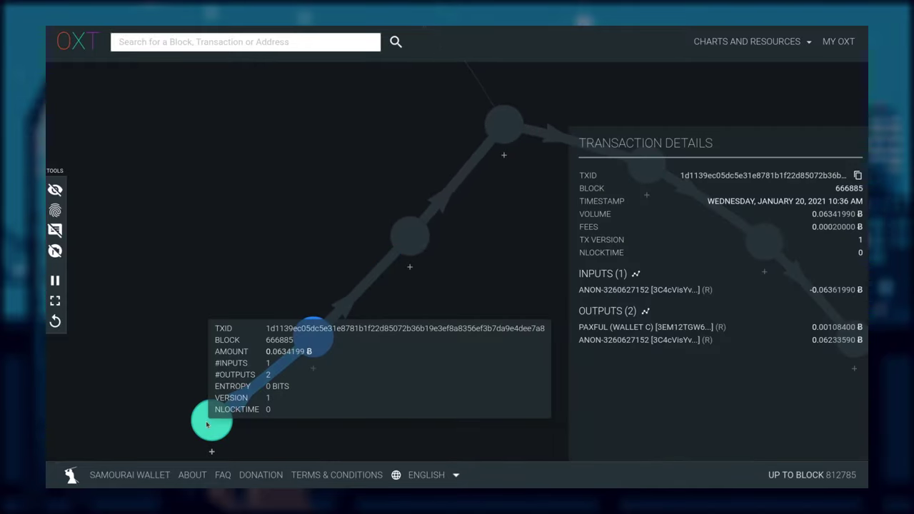
click(722, 291)
scroll(490, 337, down, 5)
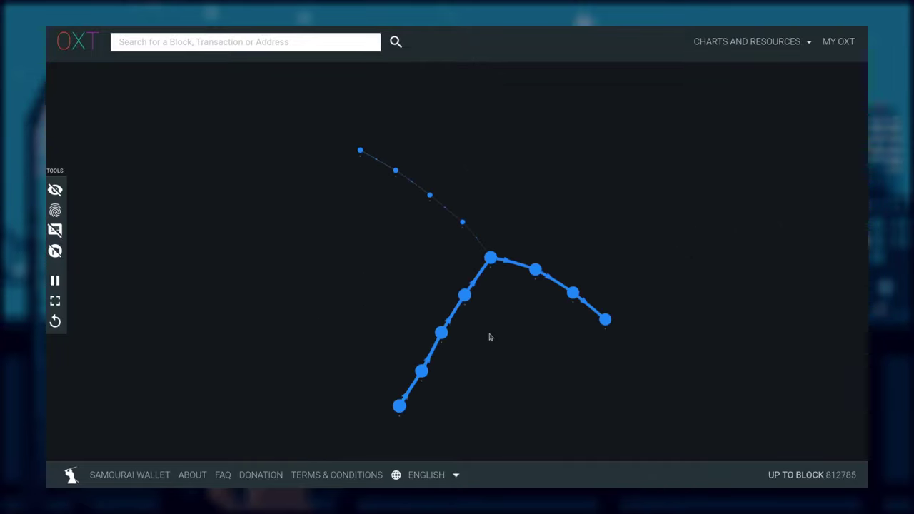
Expand the chain's end transactions further along their change outputs.
click(604, 319)
click(720, 340)
click(544, 302)
click(720, 340)
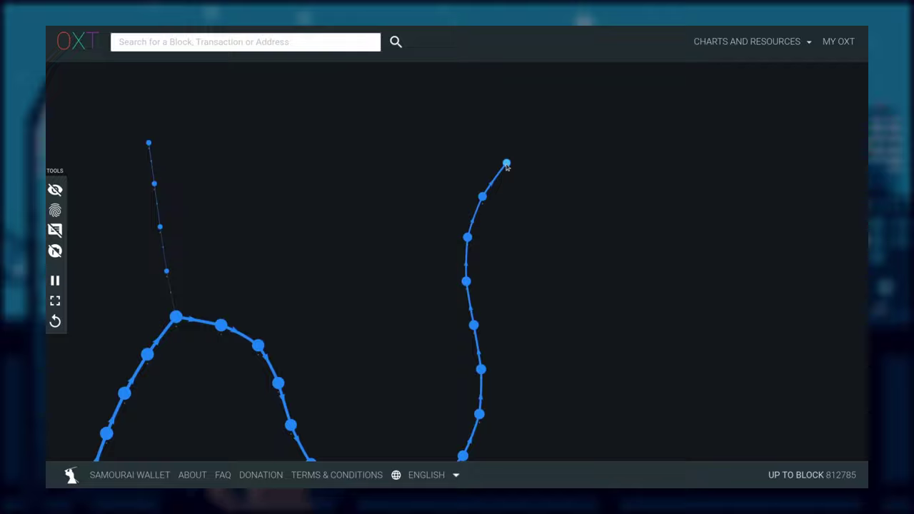
click(720, 341)
click(526, 259)
click(698, 353)
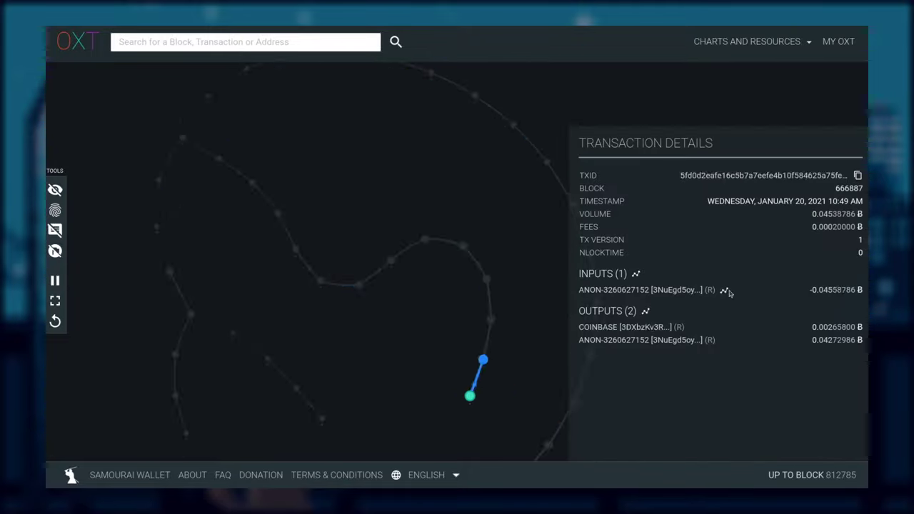
Trace inputs back to the block 666243 transaction merging eight inputs into 0.02148600 and 0.00526123 BTC.
click(723, 291)
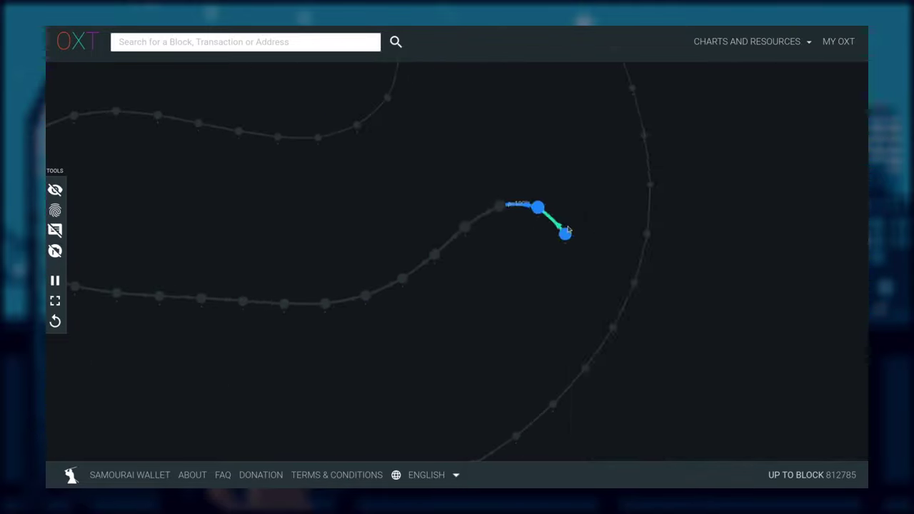
click(724, 292)
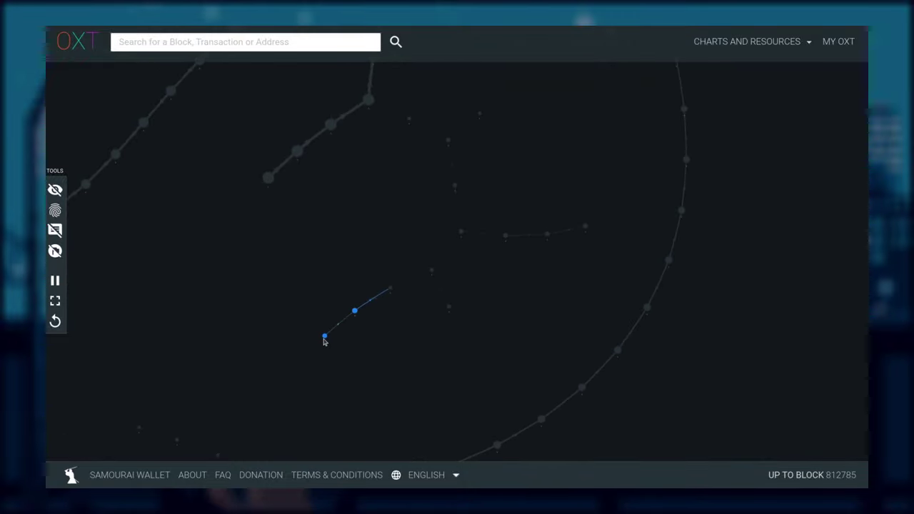
click(728, 291)
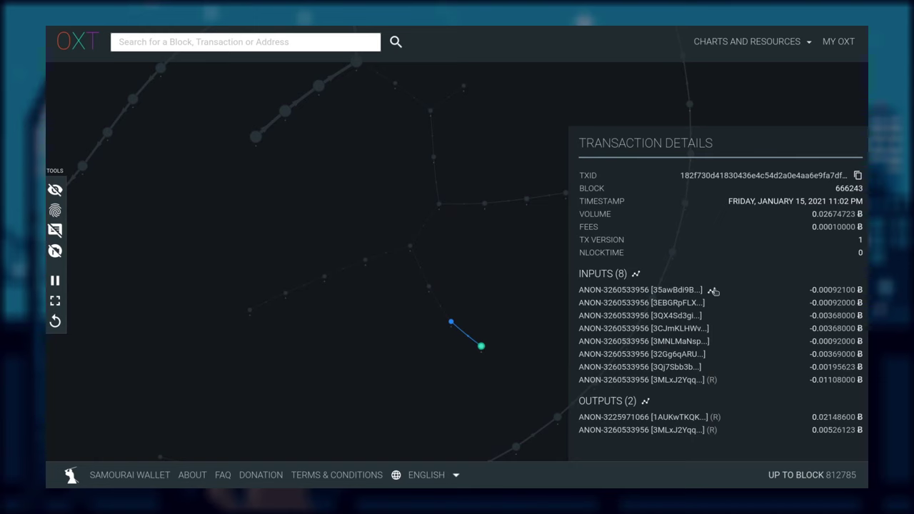
Expand all eight merged inputs and inspect their sources, ending on the 0.00195623 BTC one from block 663241.
click(713, 291)
click(634, 277)
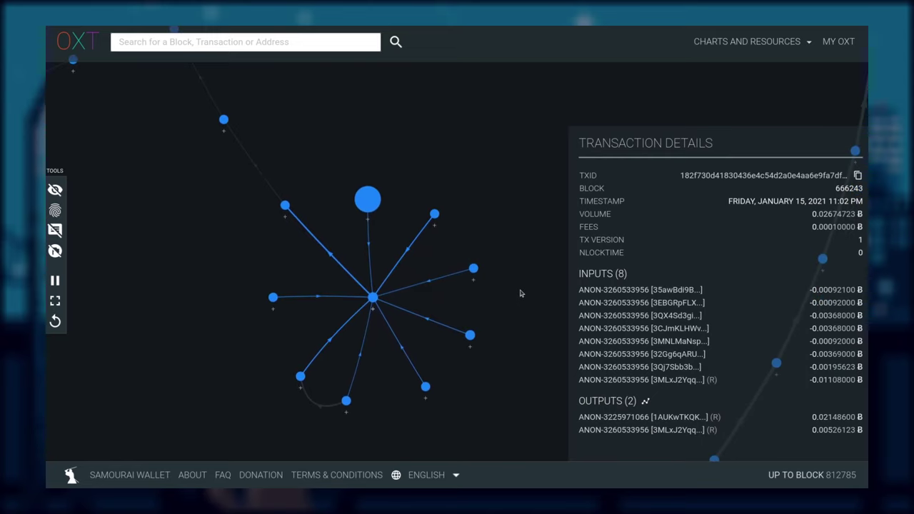
mouse_move(379, 204)
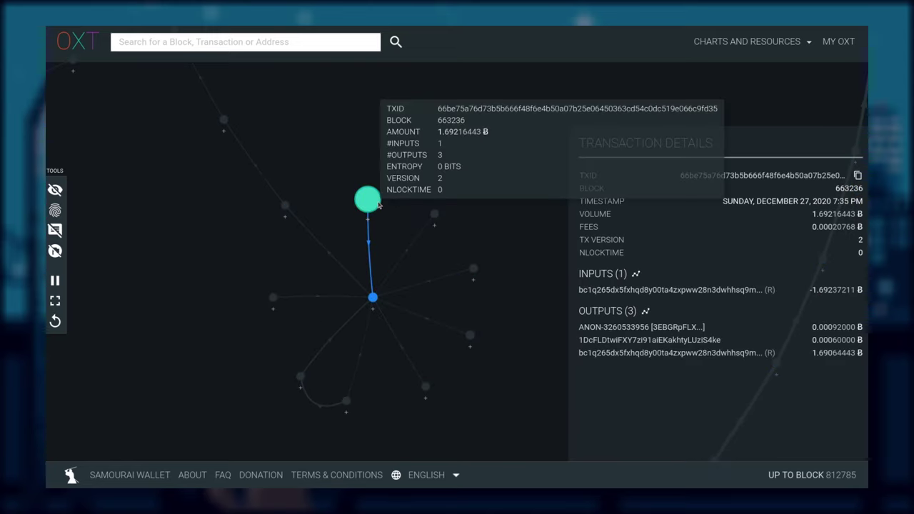
click(437, 217)
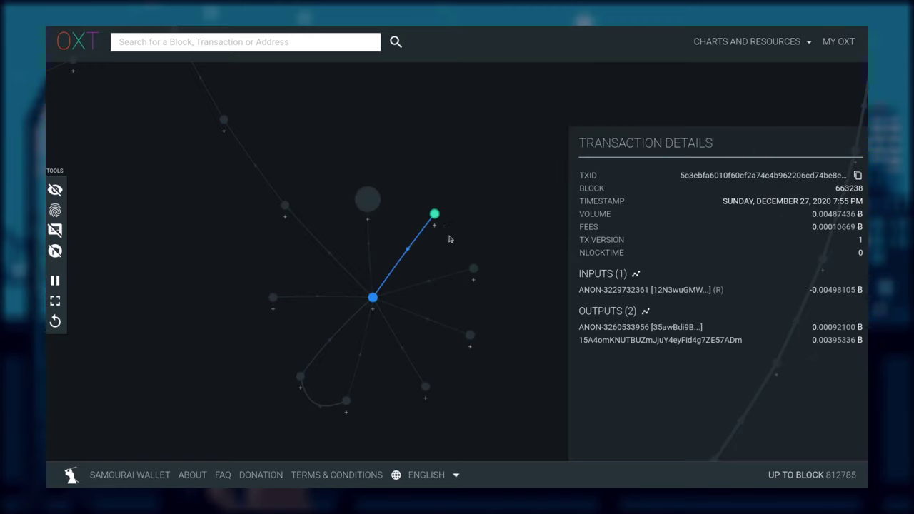
click(473, 270)
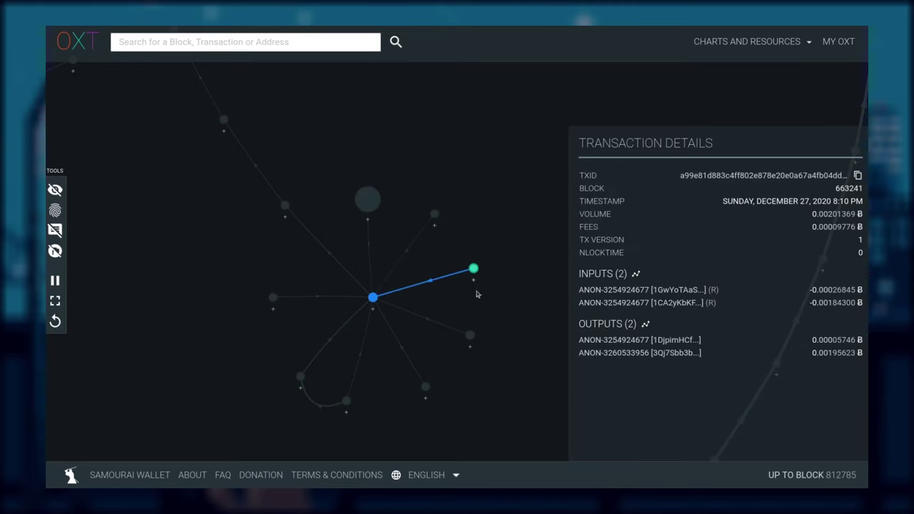